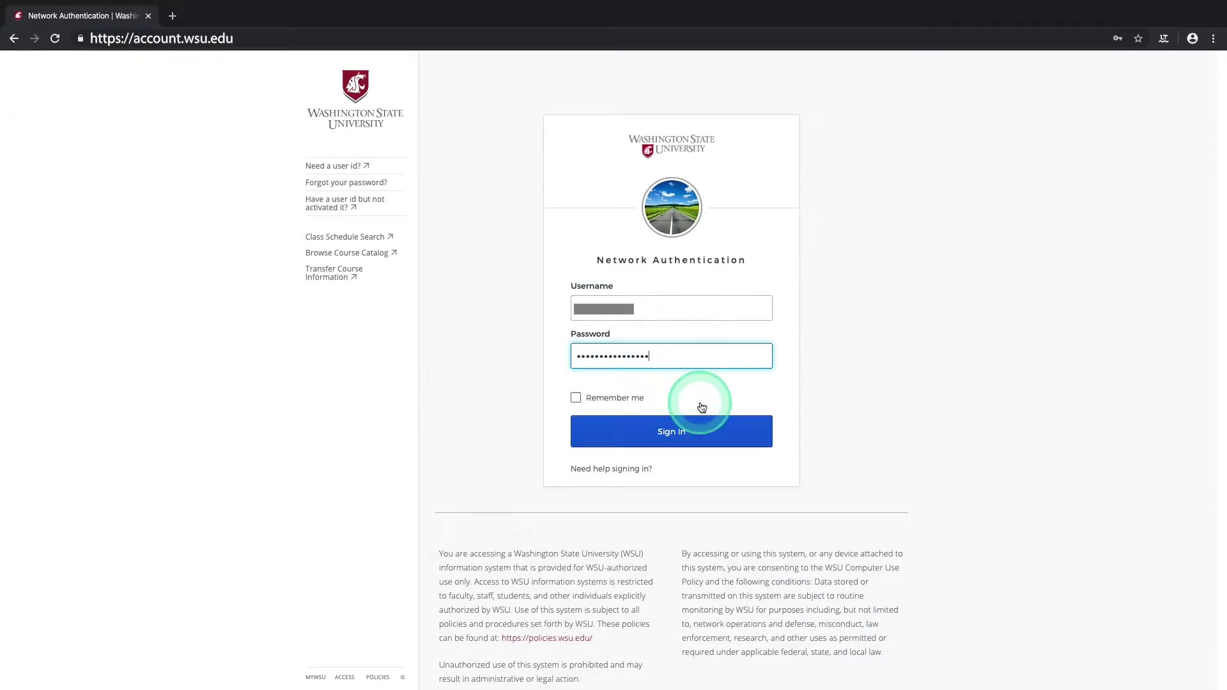
# Step: Sign in to the WSU Okta portal with the WSU username and password
pyautogui.click(709, 433)
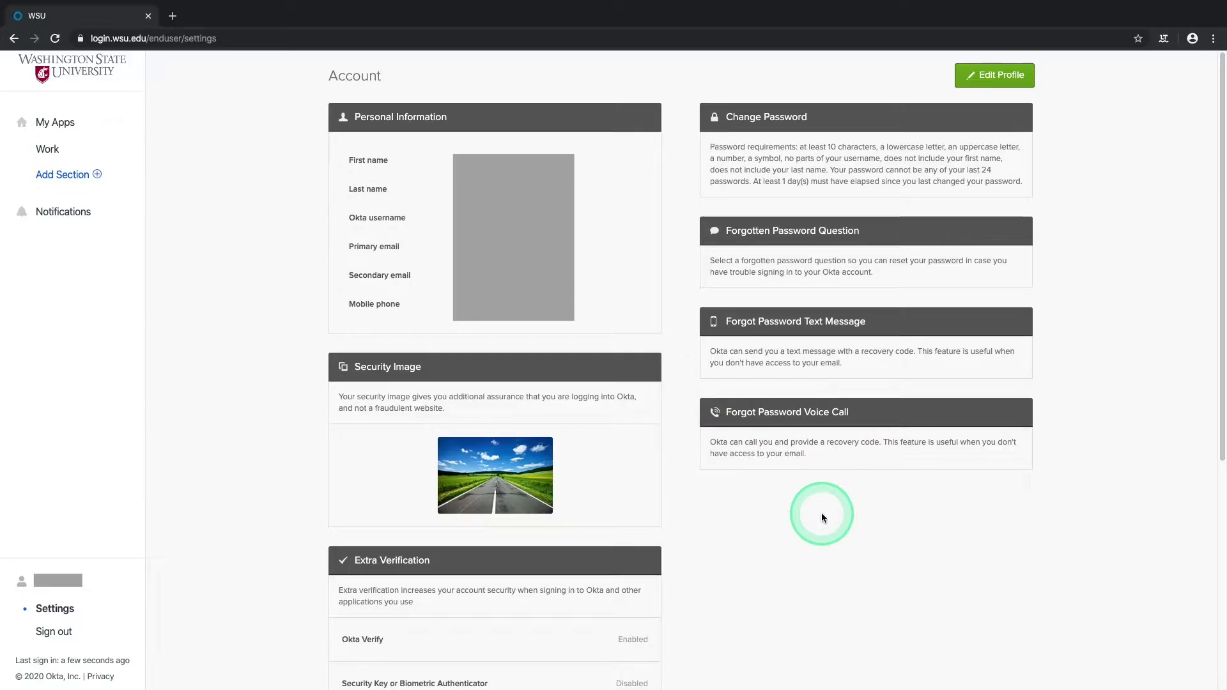
pyautogui.scroll(-3, 822, 518)
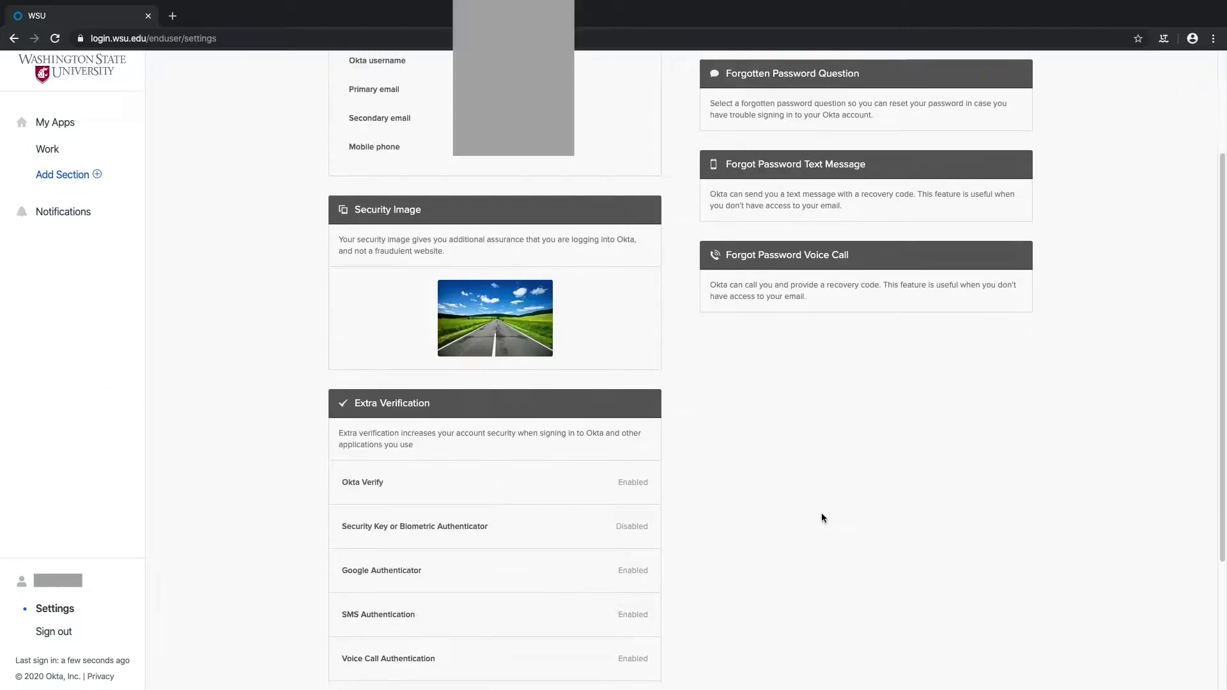
pyautogui.scroll(-3, 822, 512)
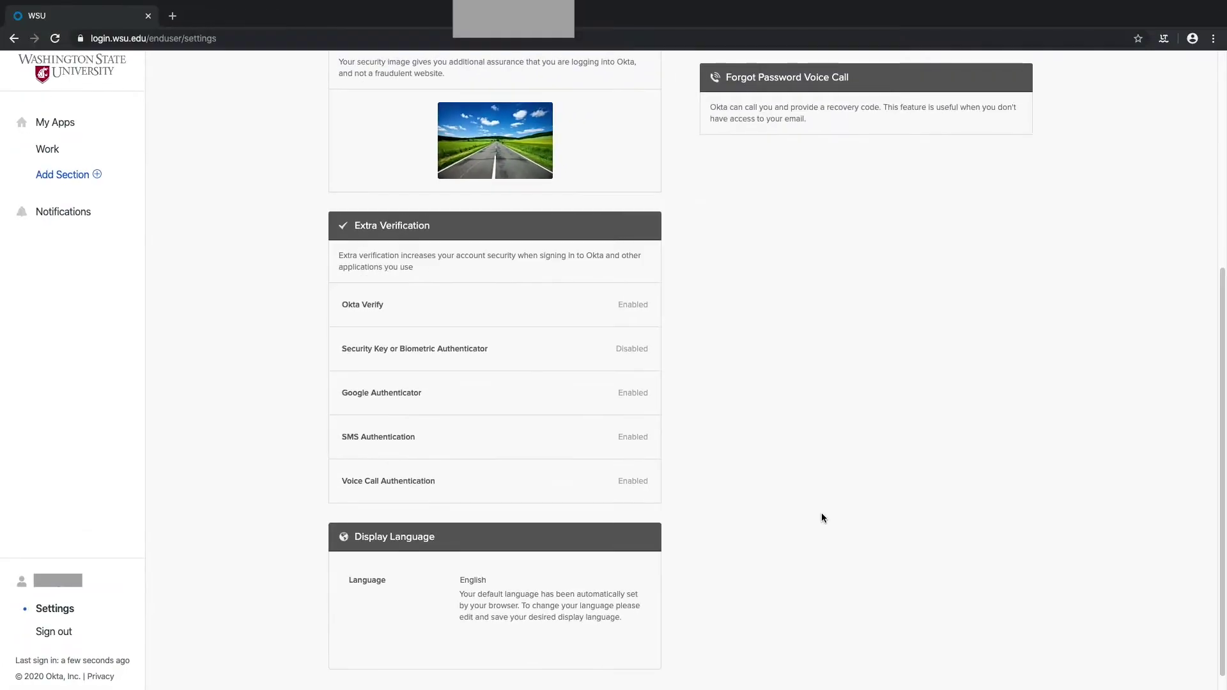
pyautogui.scroll(5, 822, 514)
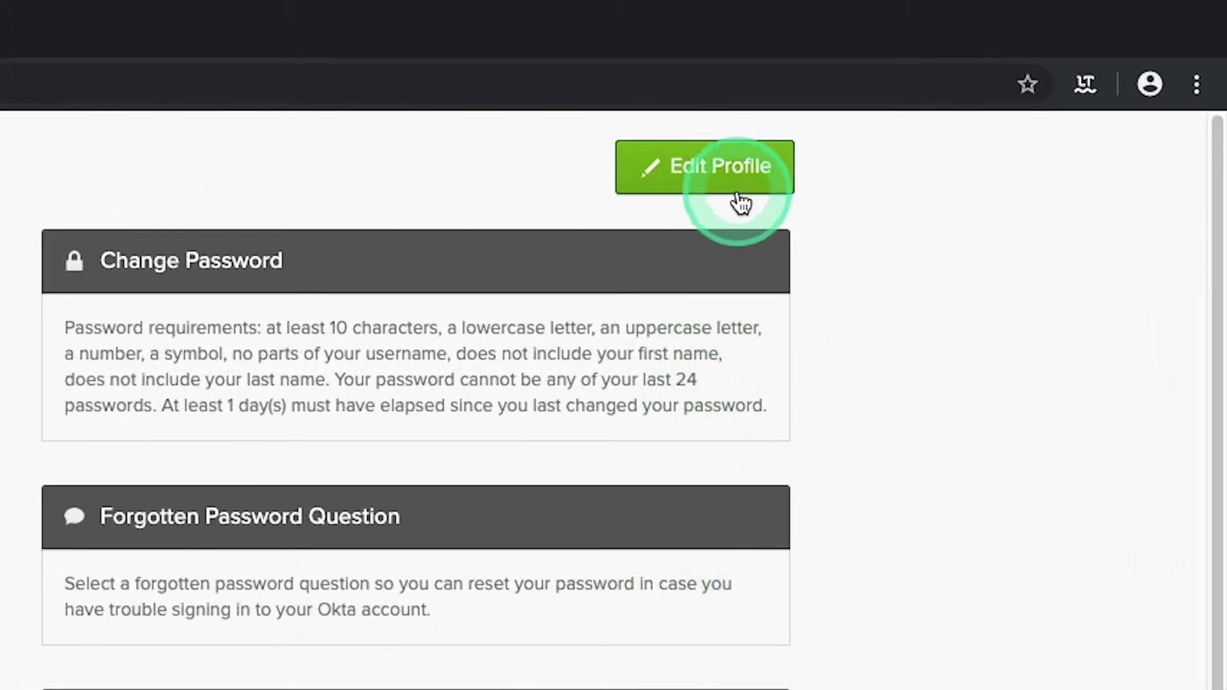
# Step: Start editing the profile and re-verify with the account password
pyautogui.click(739, 193)
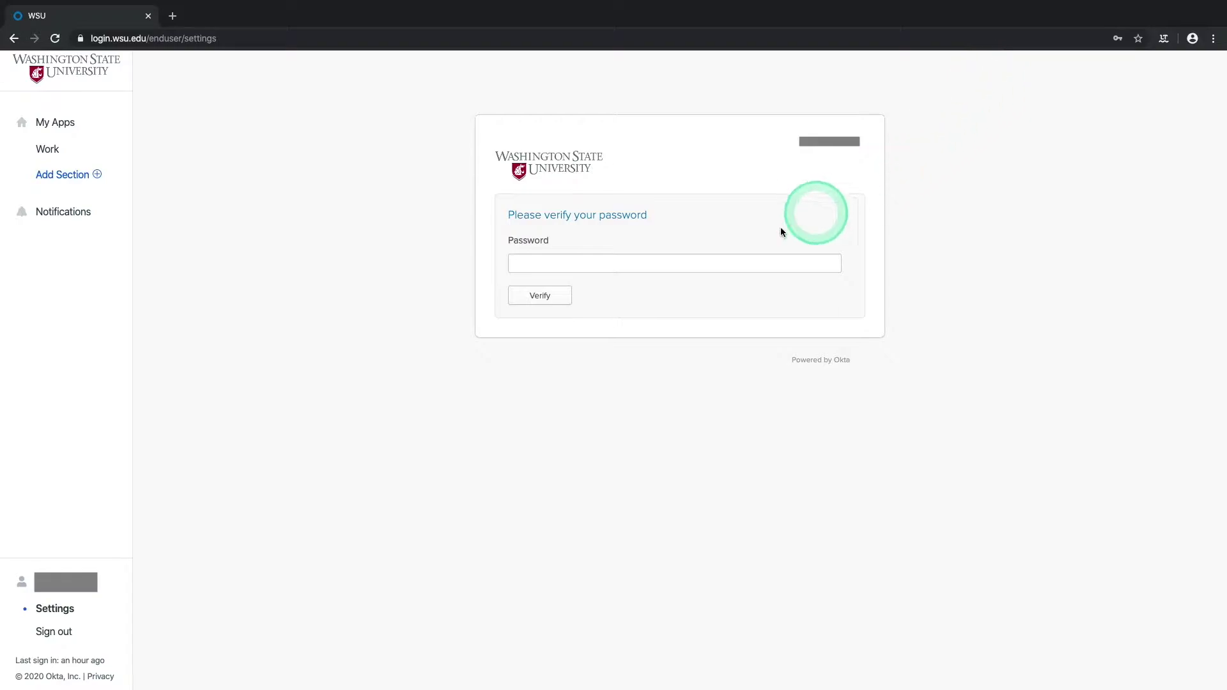
pyautogui.click(690, 264)
pyautogui.write('••••••••••')
pyautogui.click(542, 295)
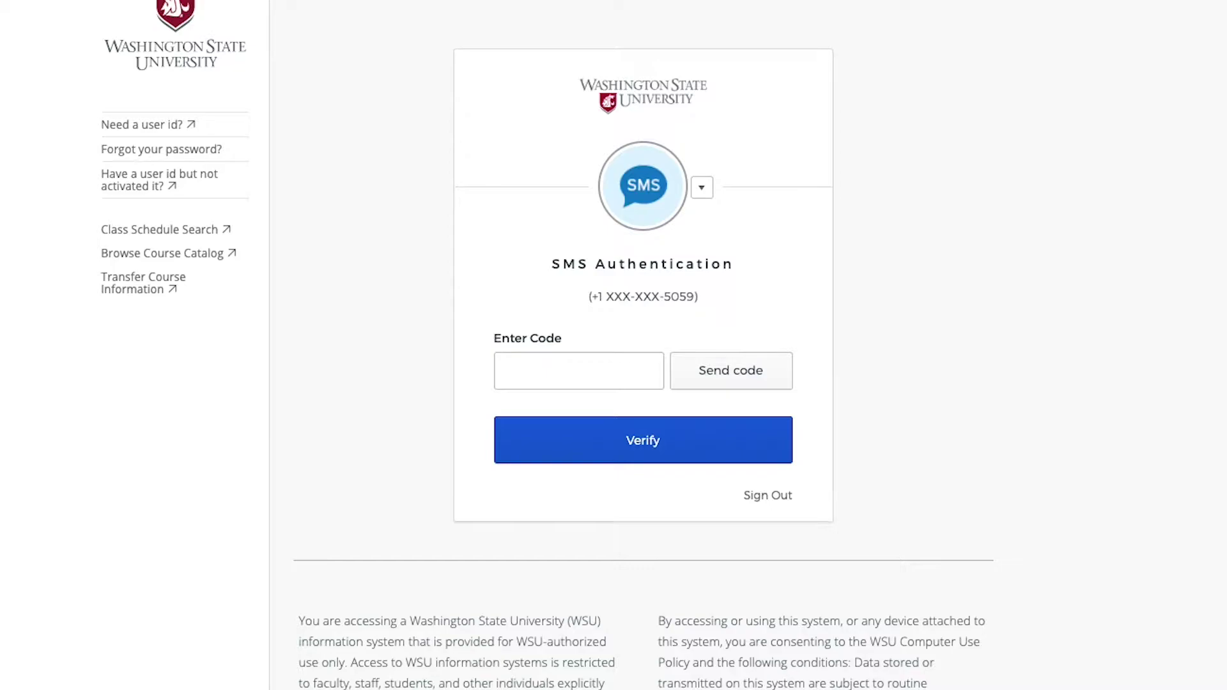
# Step: Switch the verification factor to Voice Call, request the call, and submit the spoken code
pyautogui.click(701, 189)
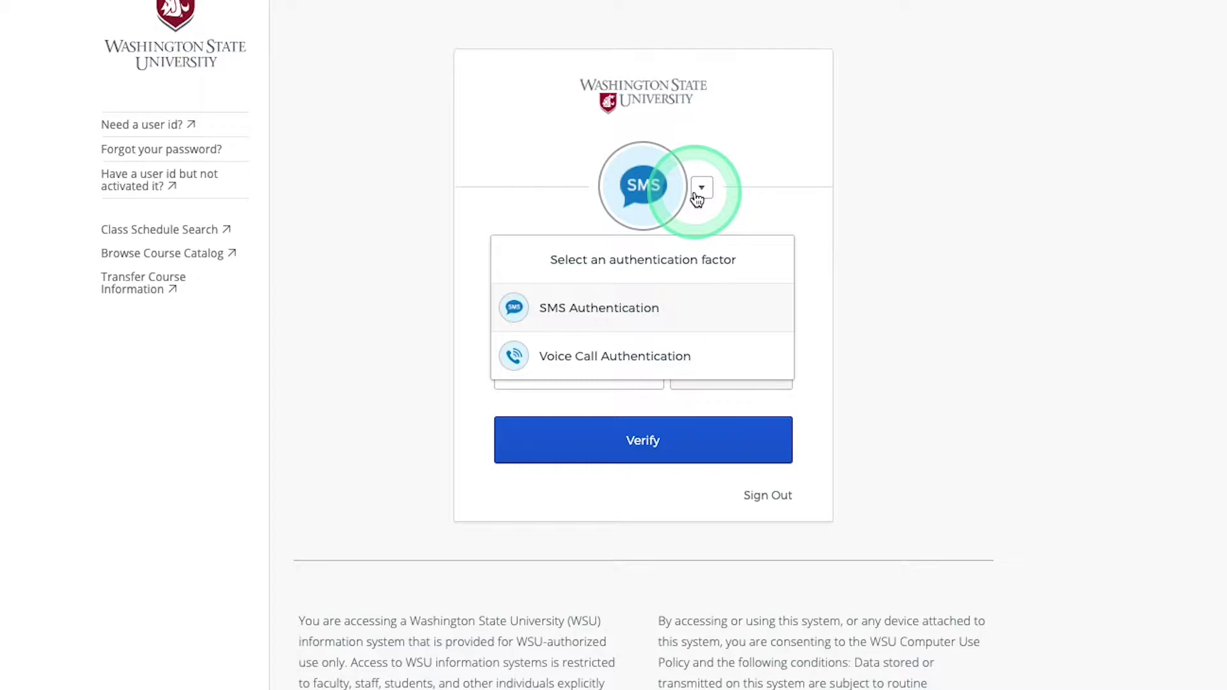
pyautogui.click(652, 354)
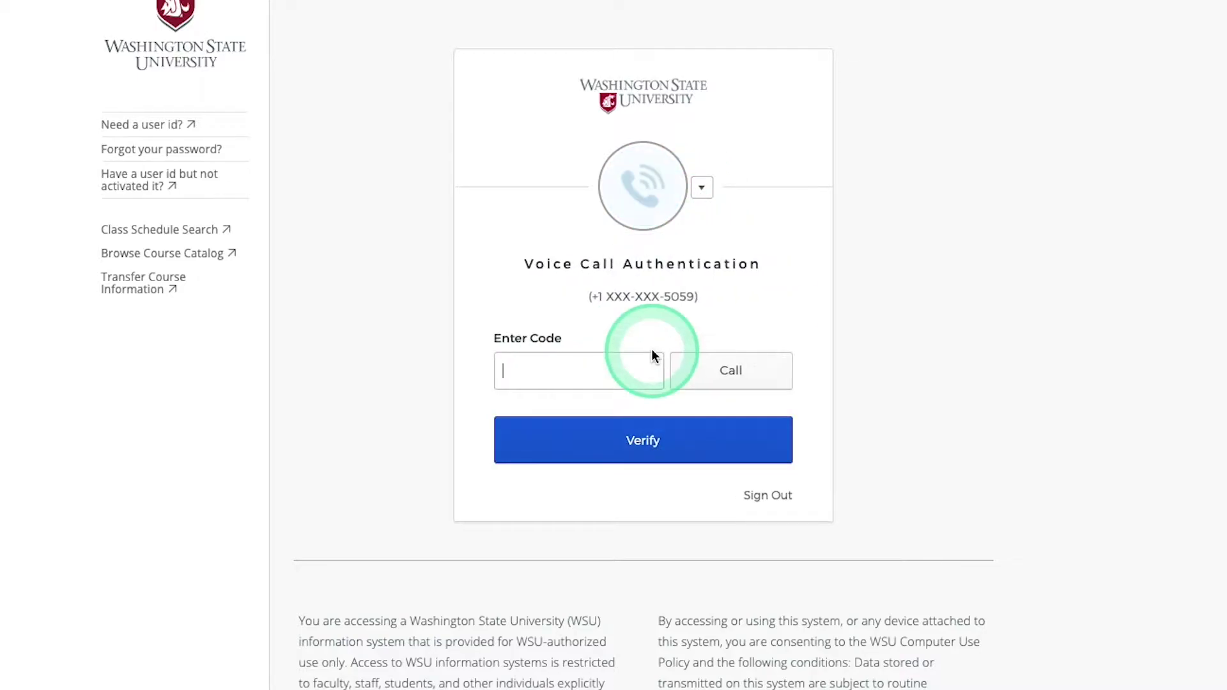
pyautogui.click(685, 364)
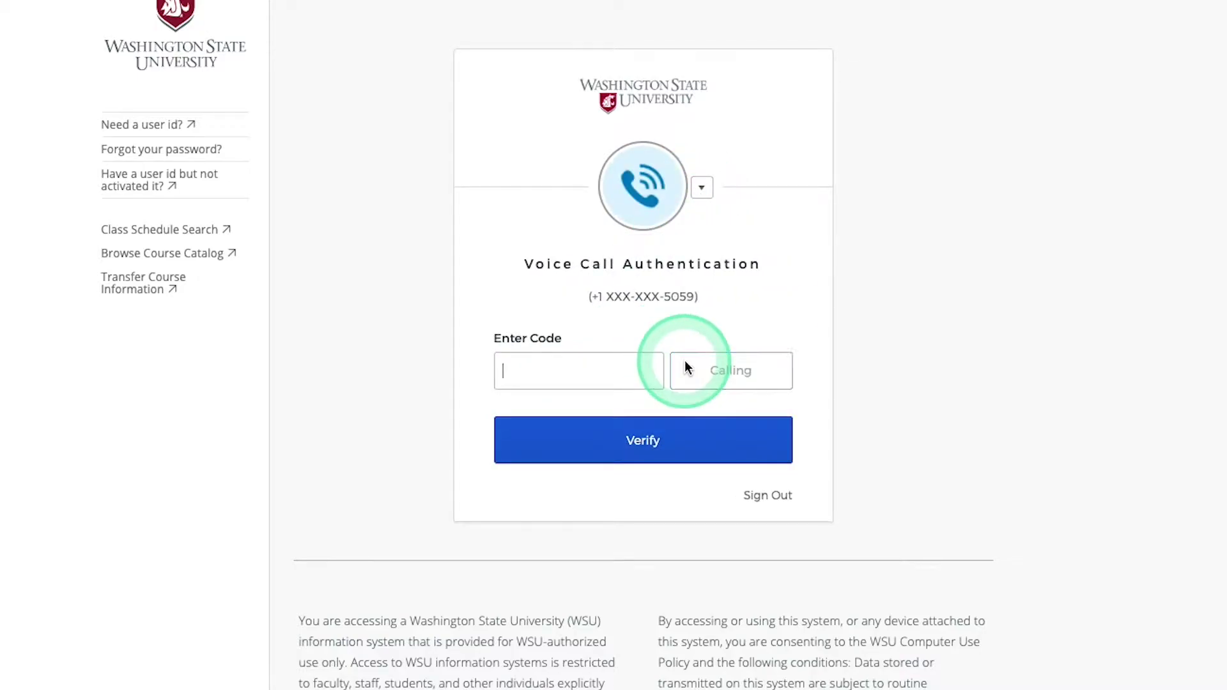
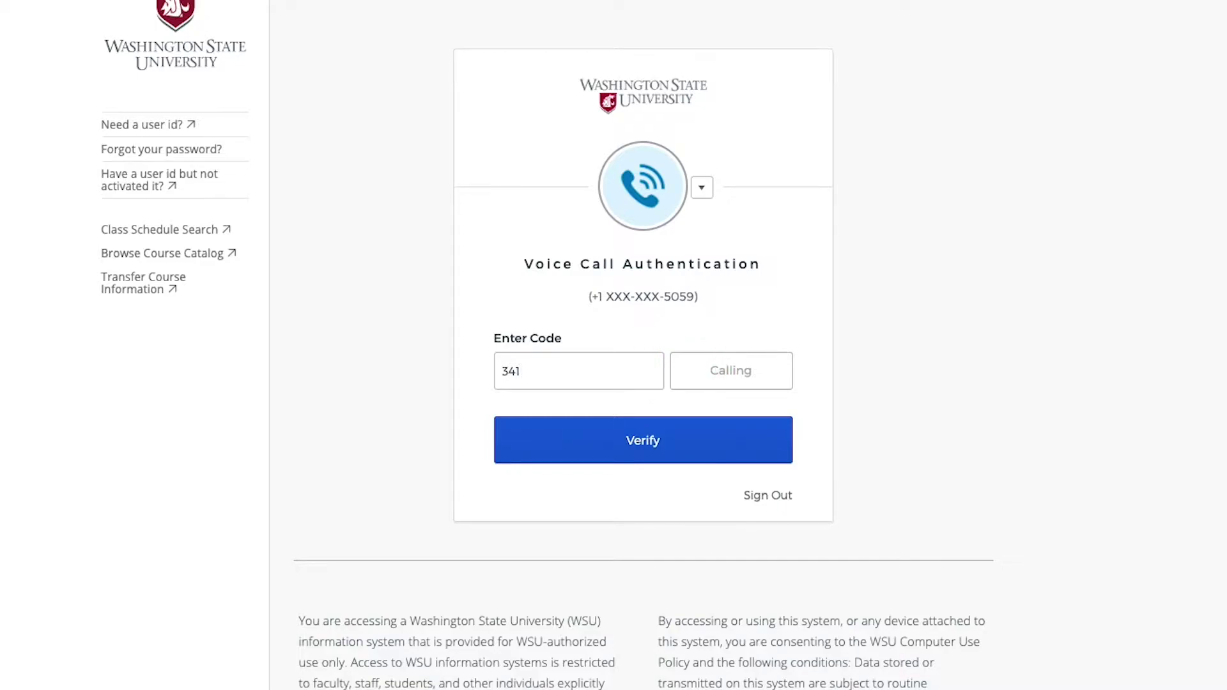
pyautogui.click(704, 418)
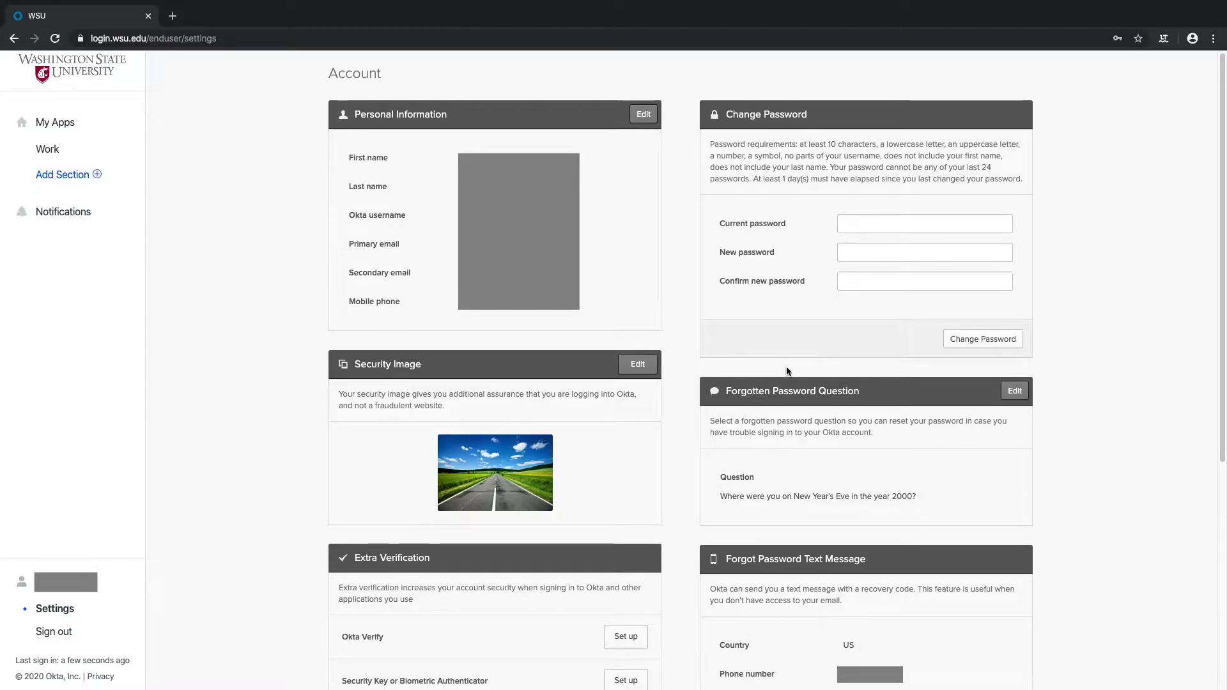
# Step: Begin Google Authenticator setup under Extra Verification with iPhone as the device type
pyautogui.scroll(-4, 786, 371)
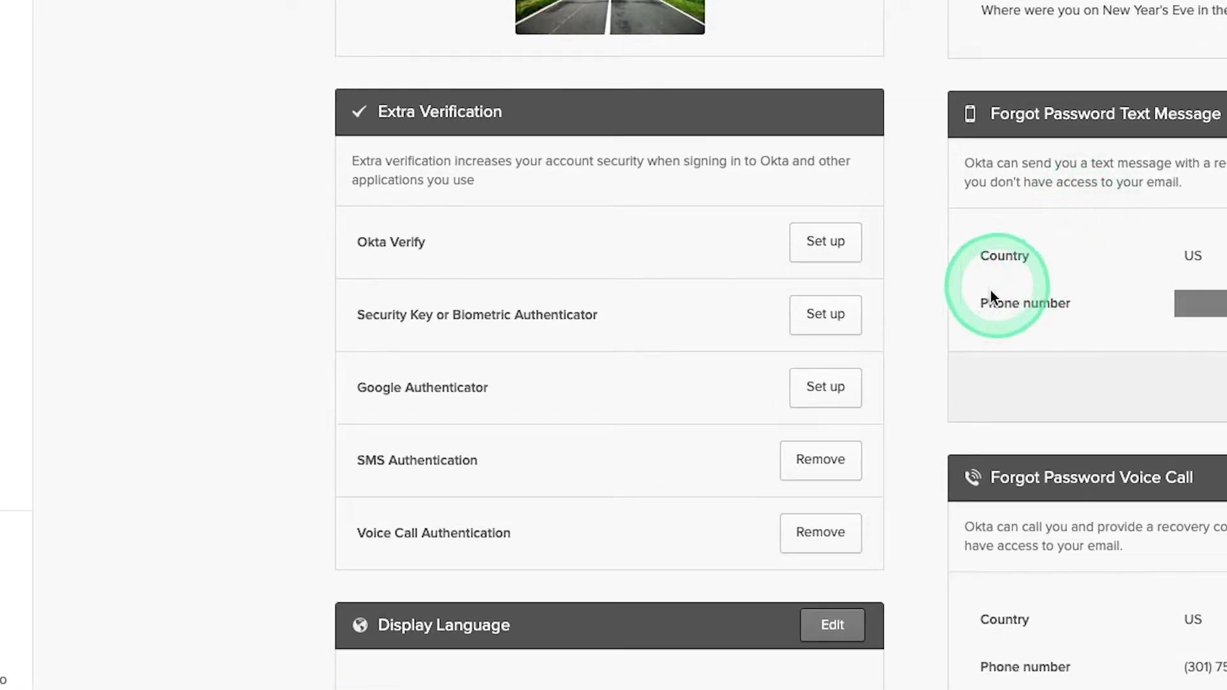
pyautogui.click(626, 486)
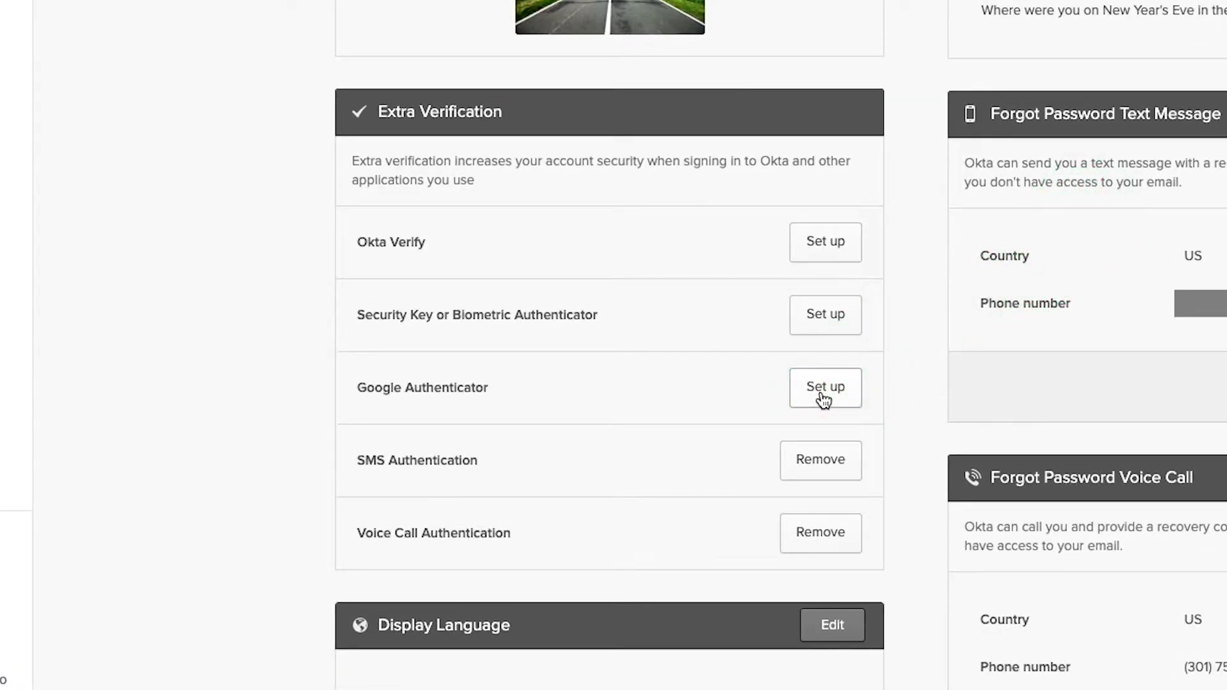
pyautogui.click(636, 408)
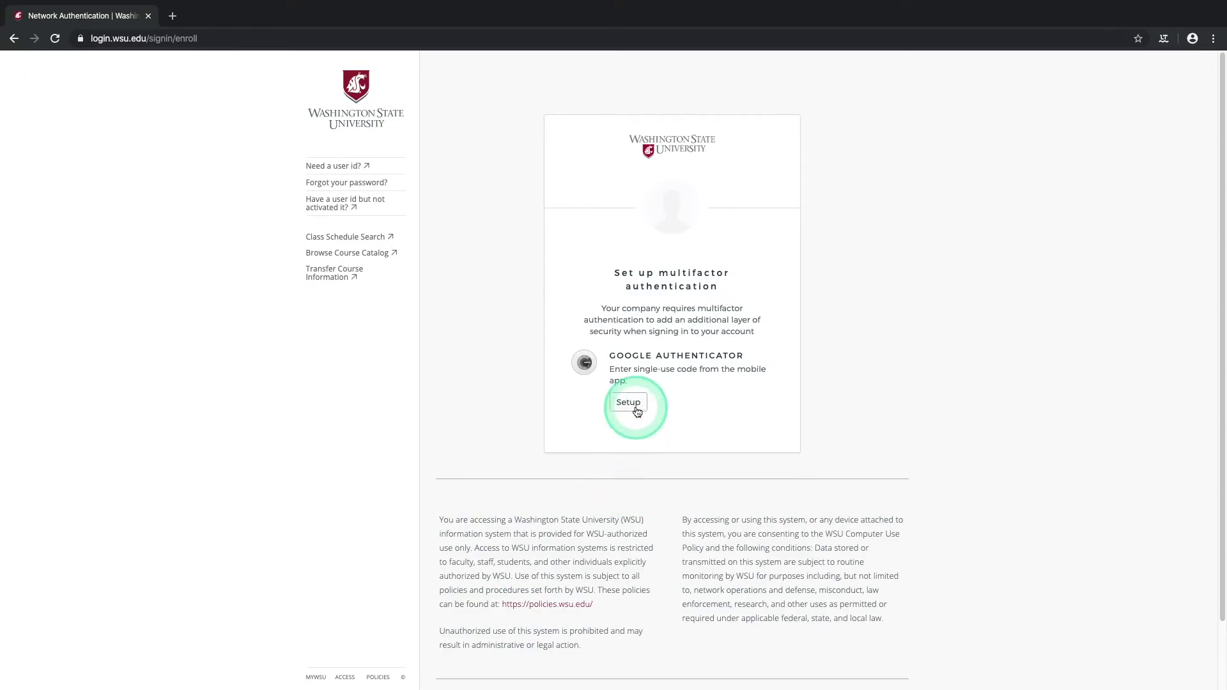
pyautogui.click(577, 311)
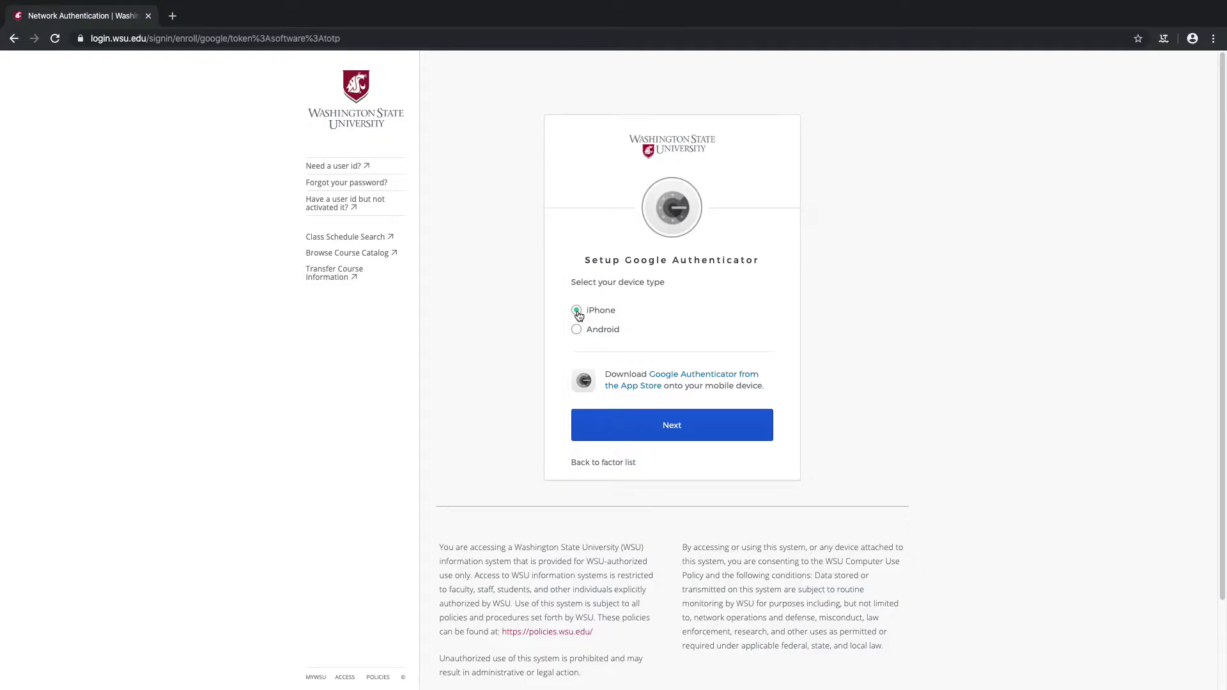
# Step: Continue from the device choice to the Google Authenticator barcode step
pyautogui.click(676, 422)
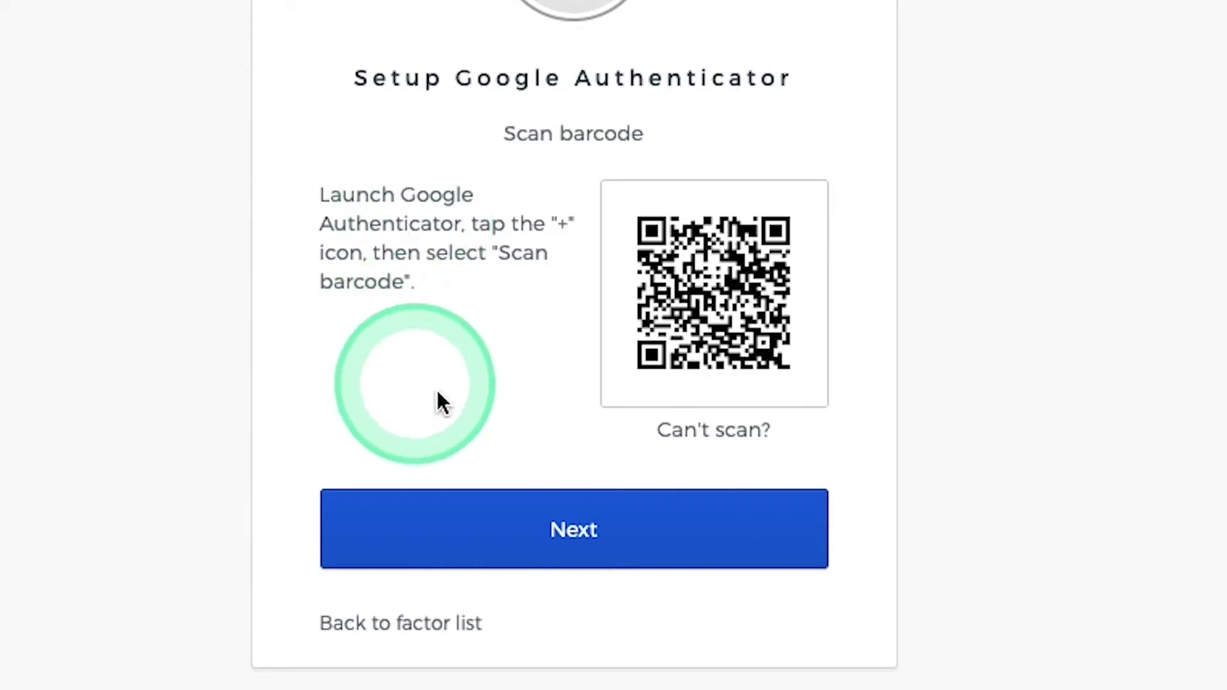
# Step: Reveal the Google Authenticator secret key and type it into the app's manual entry
pyautogui.click(706, 432)
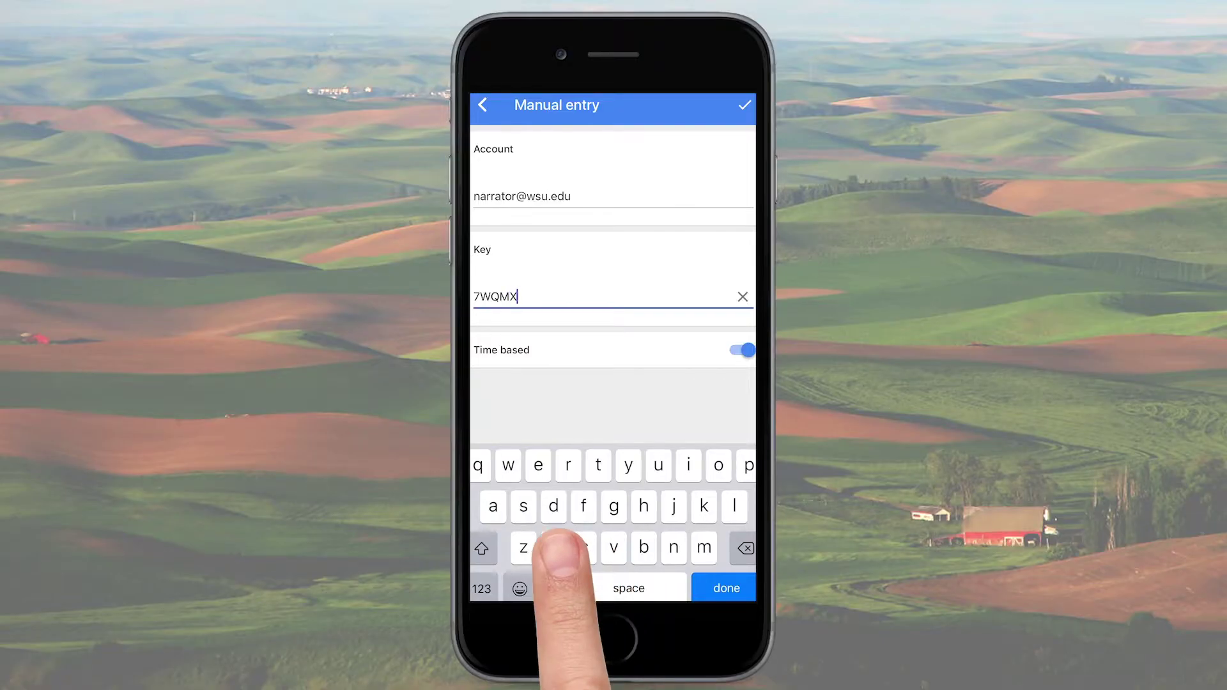
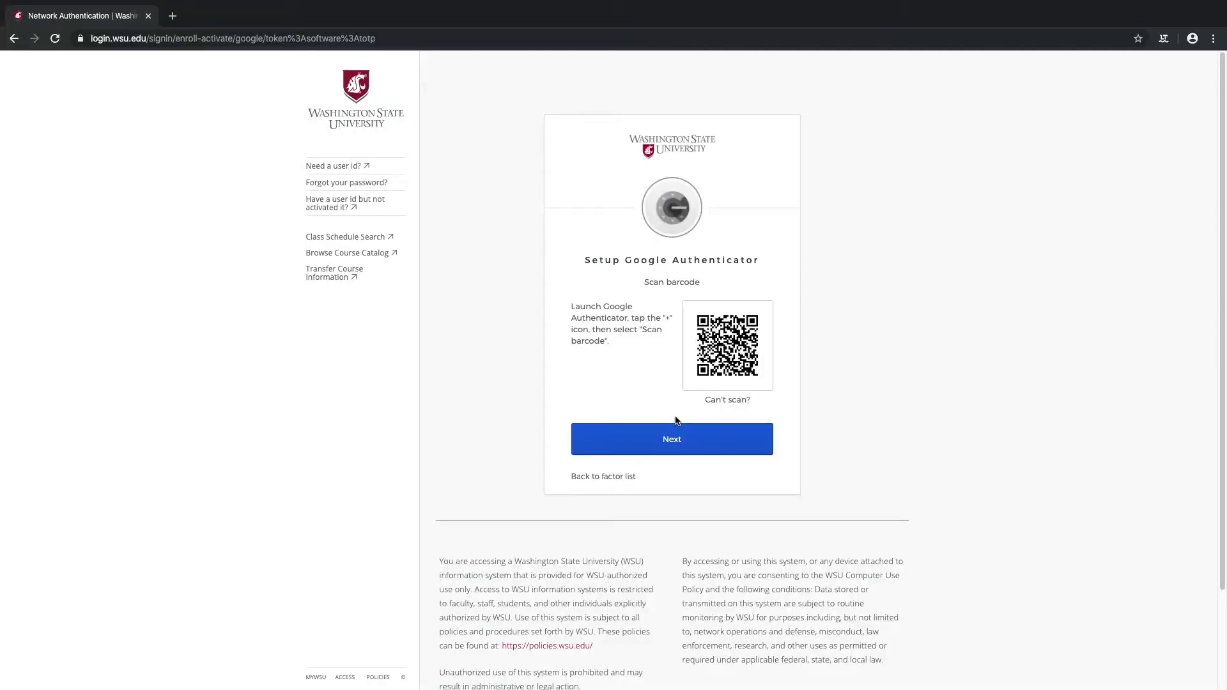
# Step: Advance to code verification and enter the six-digit Google Authenticator code
pyautogui.click(673, 440)
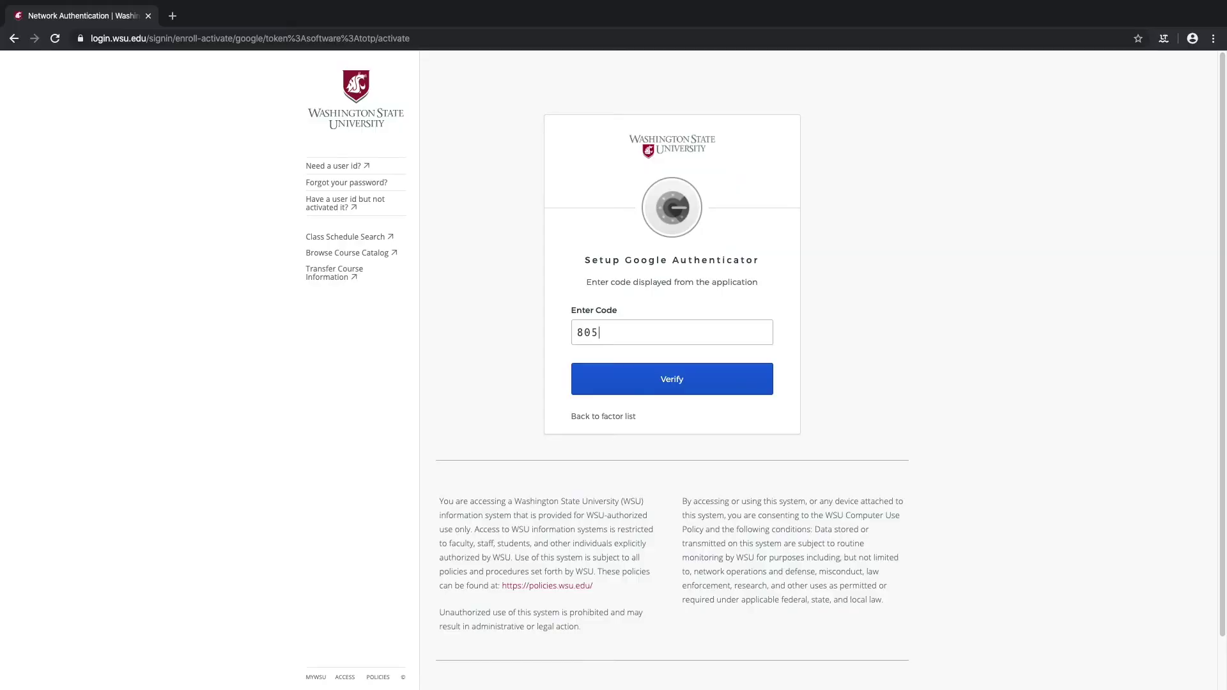
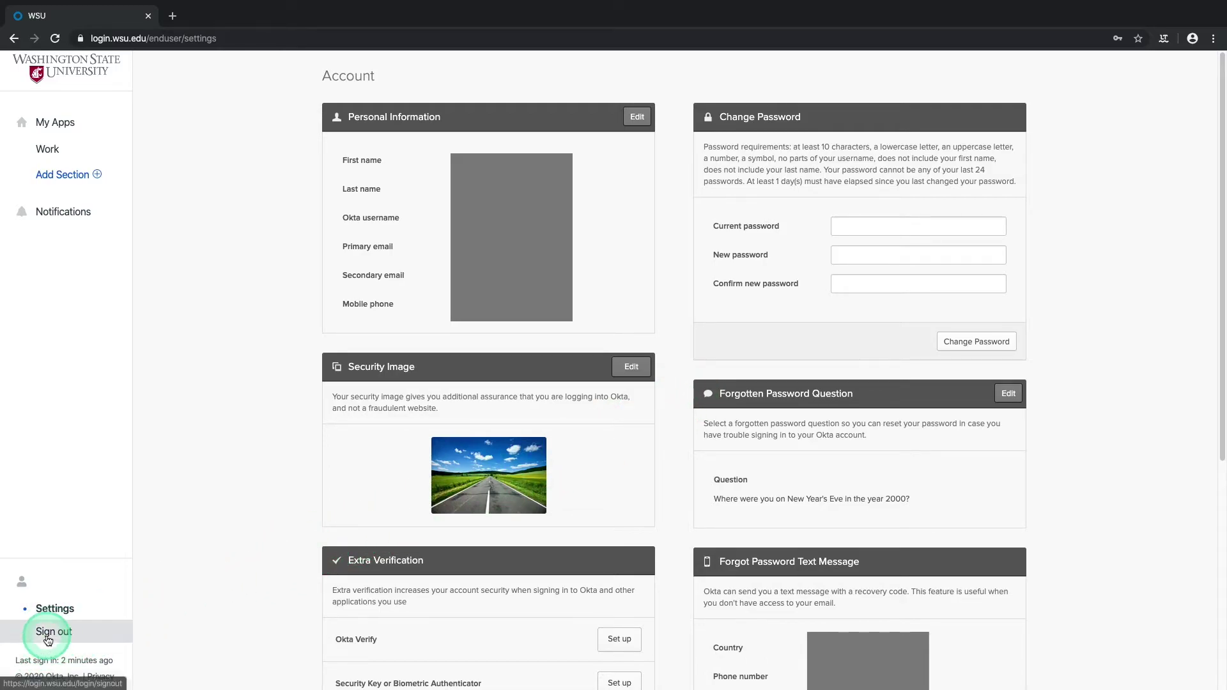
# Step: Sign out of the WSU account and go to mfa.it.wsu.edu in Chrome
pyautogui.click(48, 640)
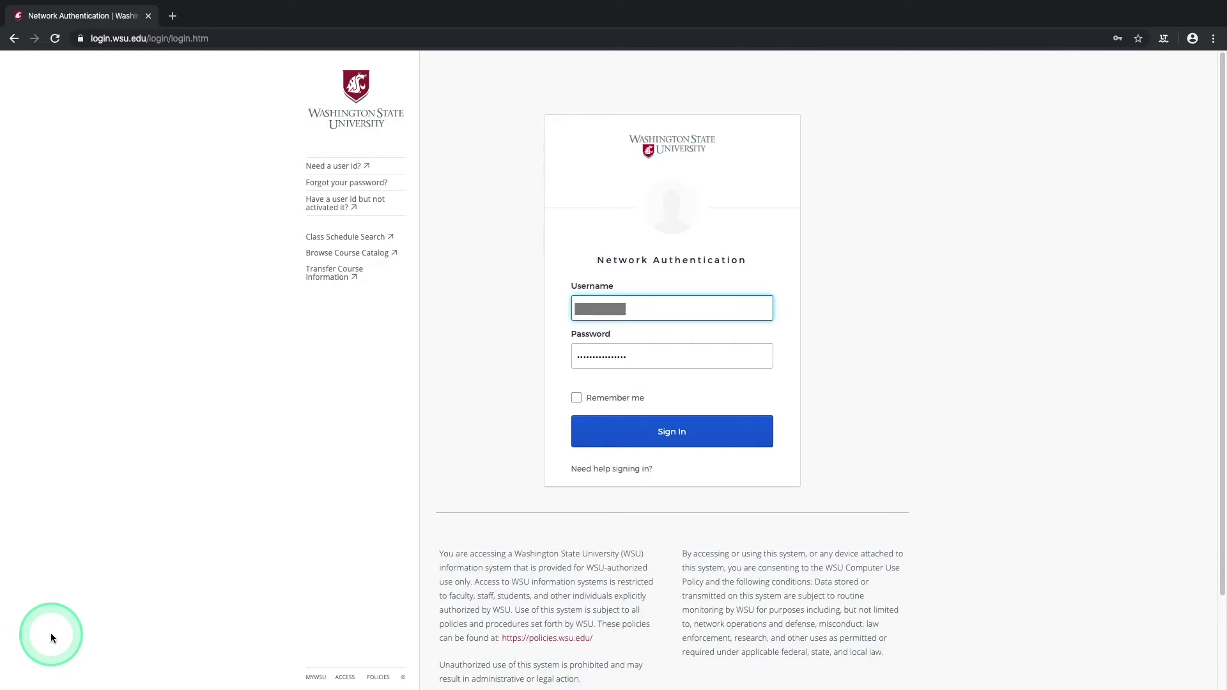
pyautogui.click(51, 637)
pyautogui.click(131, 44)
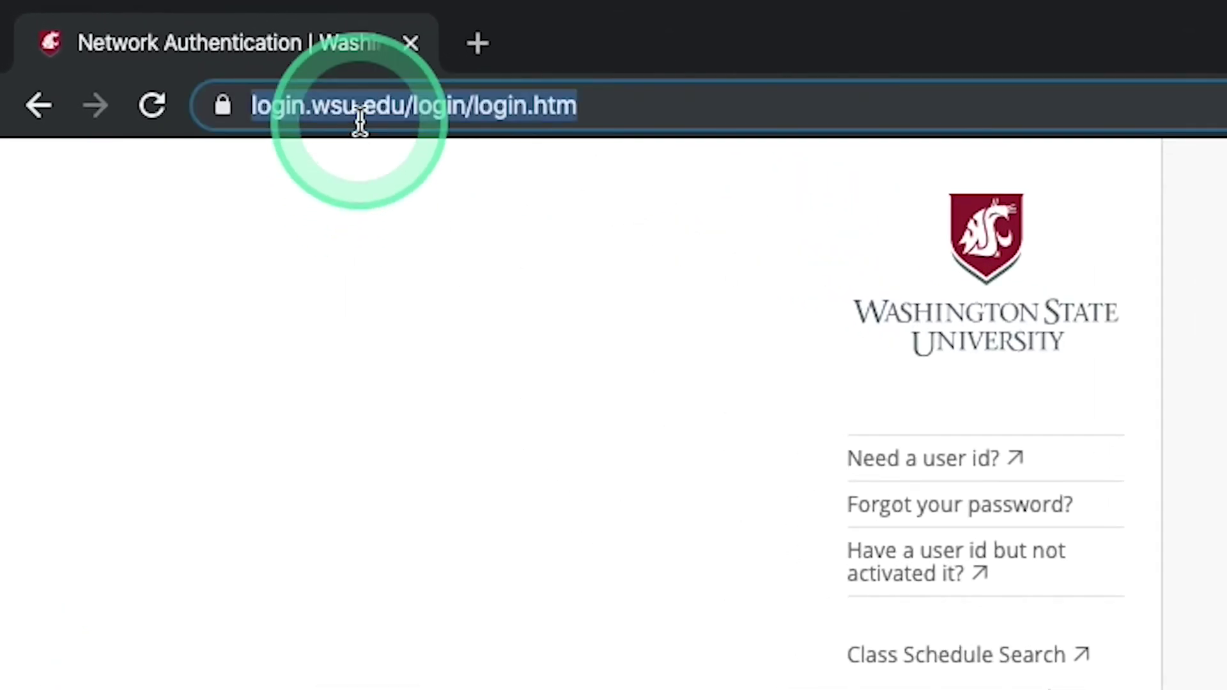
pyautogui.write('mfa.it.wsu.')
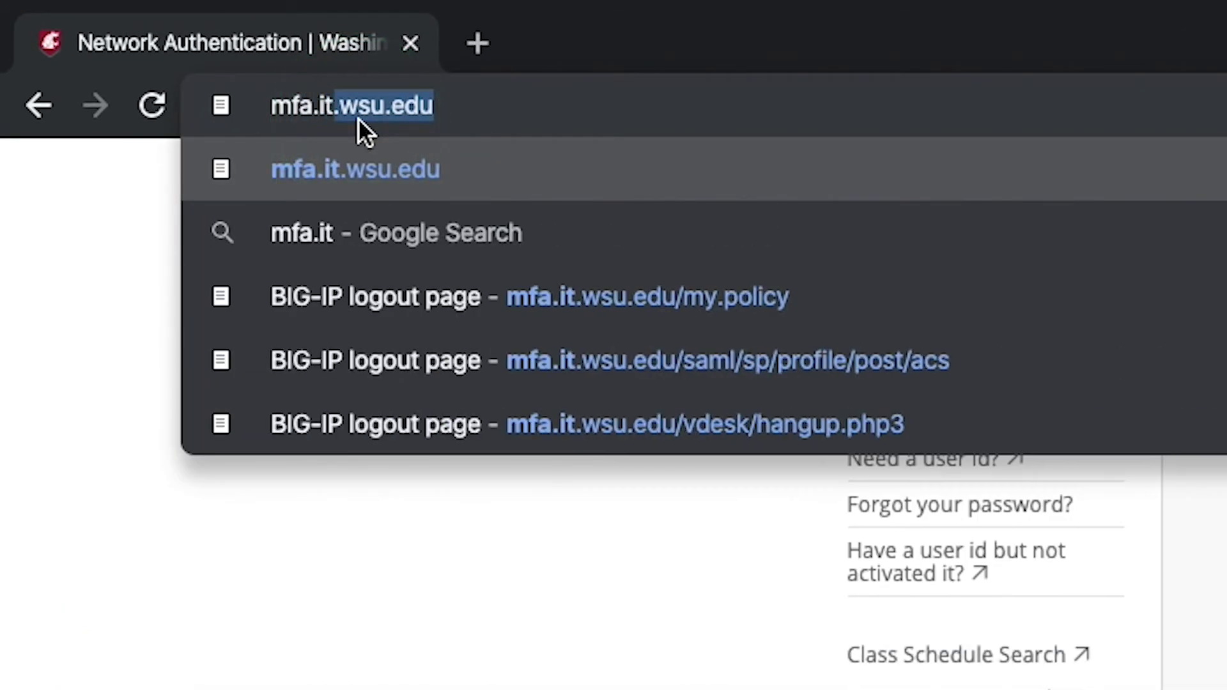
pyautogui.write('edu')
pyautogui.press('Return')
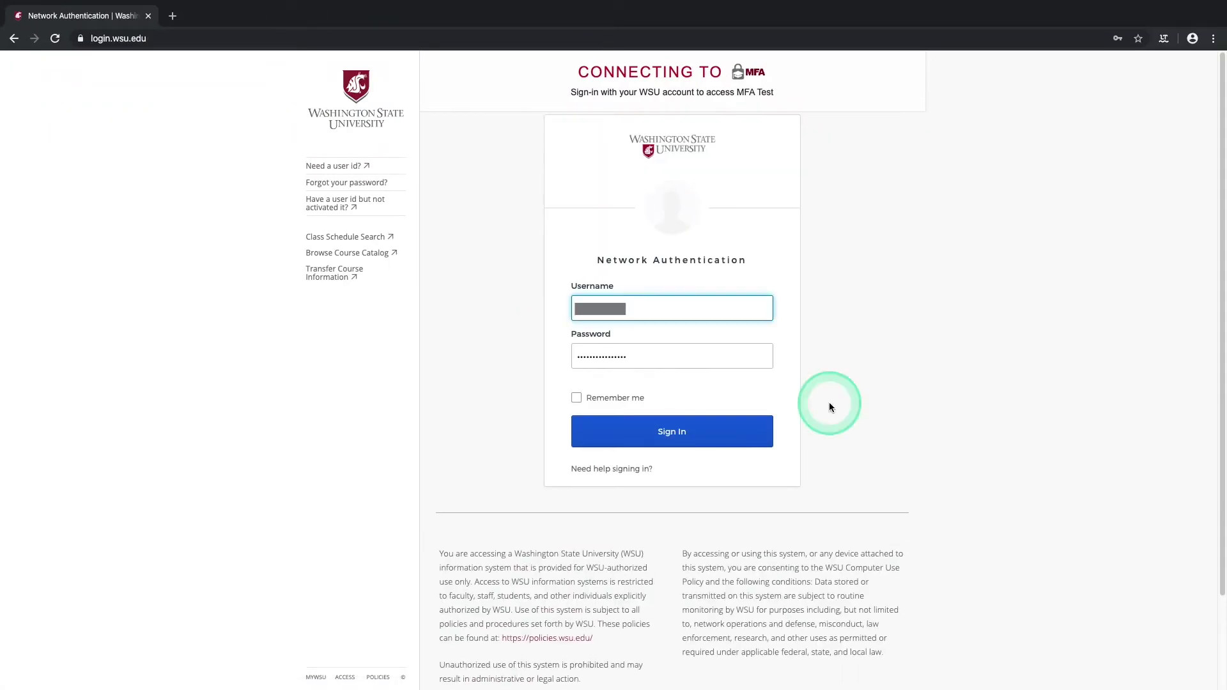
# Step: Sign in to MFA Test, choose Google Authenticator as the factor, and submit its code
pyautogui.click(717, 432)
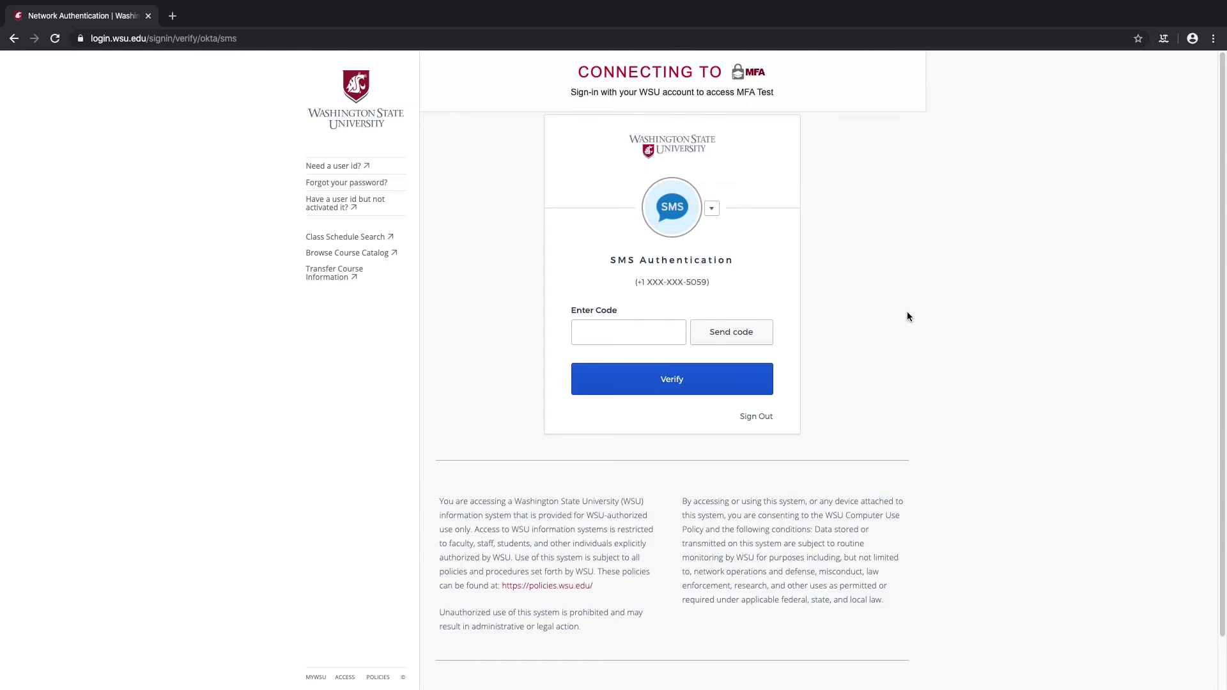
pyautogui.click(711, 211)
pyautogui.click(704, 287)
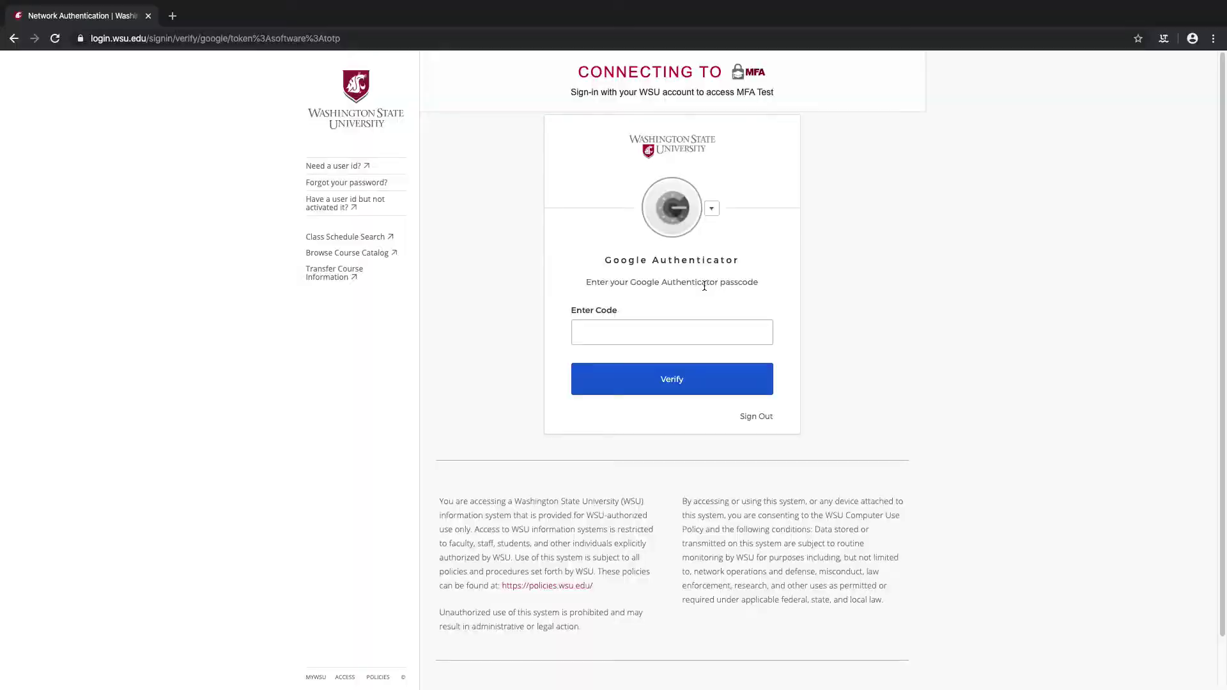
pyautogui.click(719, 376)
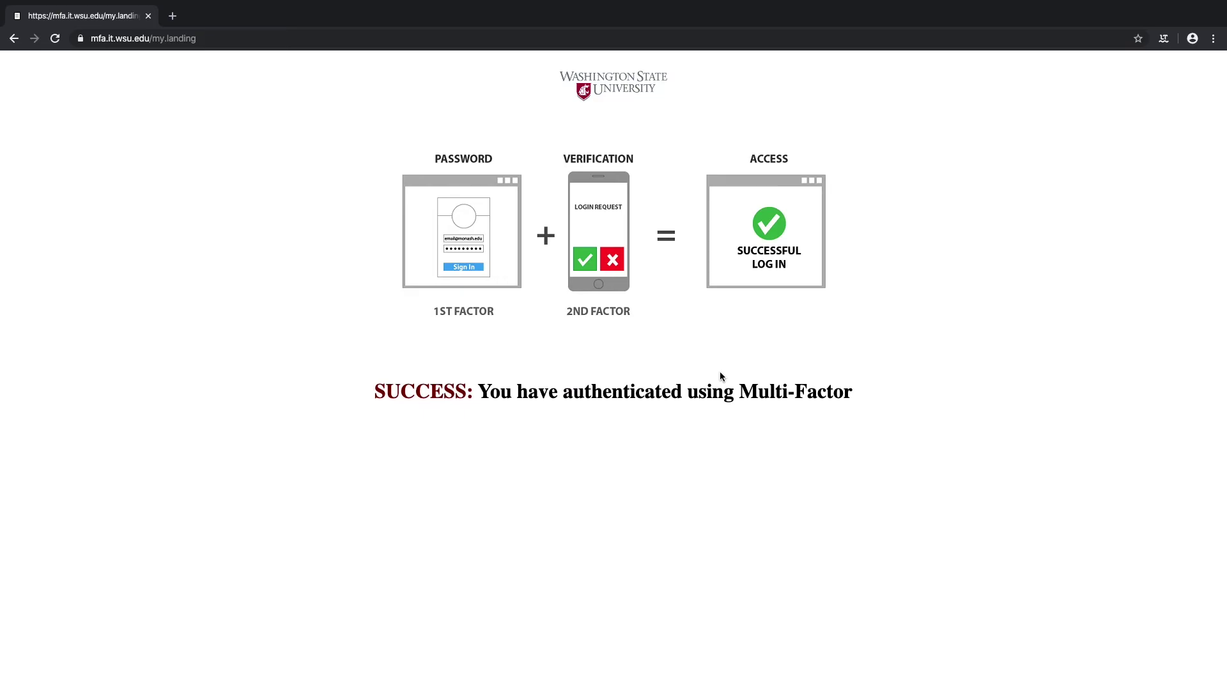